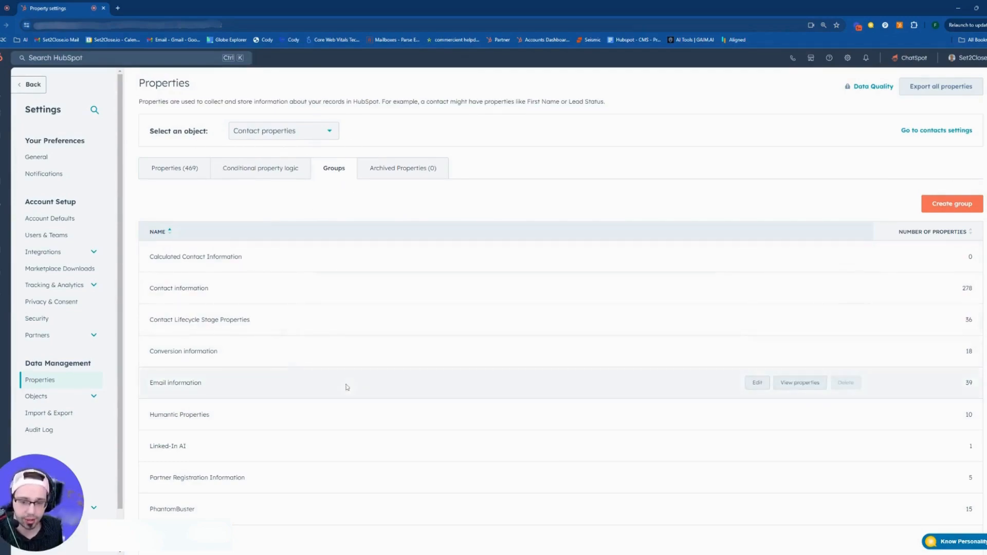
View the properties of the Contact information group and look through the list
{"action": "scroll", "coordinate": [382, 241], "scroll_direction": "down", "scroll_amount": 1}
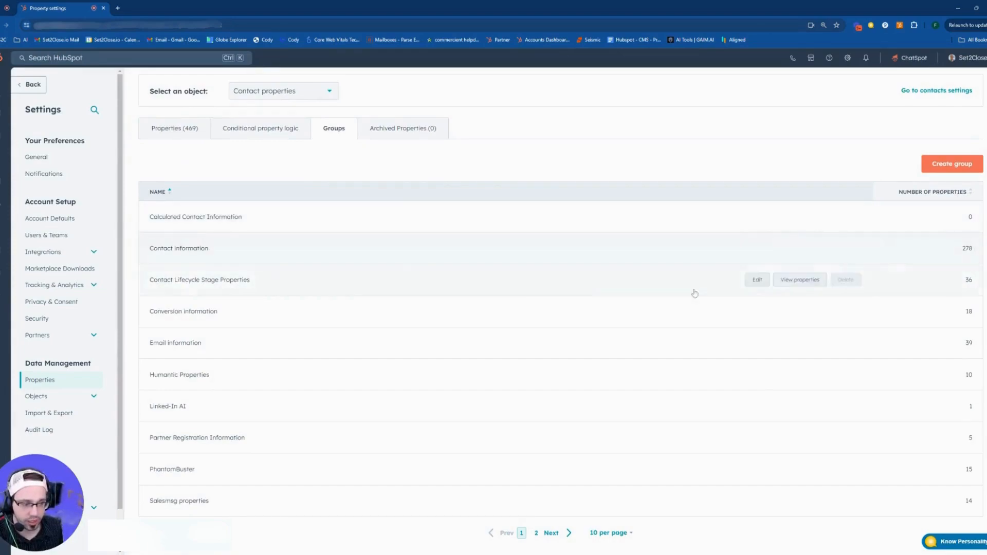
{"action": "mouse_move", "coordinate": [149, 248]}
{"action": "left_mouse_down"}
{"action": "mouse_move", "coordinate": [215, 251]}
{"action": "mouse_move", "coordinate": [132, 237]}
{"action": "mouse_move", "coordinate": [148, 250]}
{"action": "left_mouse_up"}
{"action": "left_click", "coordinate": [212, 251]}
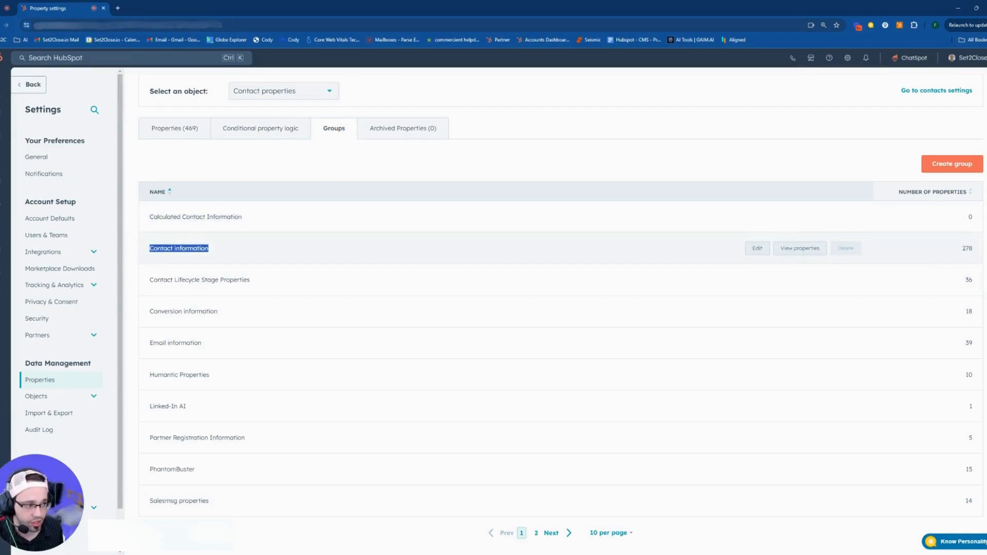
{"action": "left_click_drag", "start_coordinate": [960, 251], "coordinate": [983, 252]}
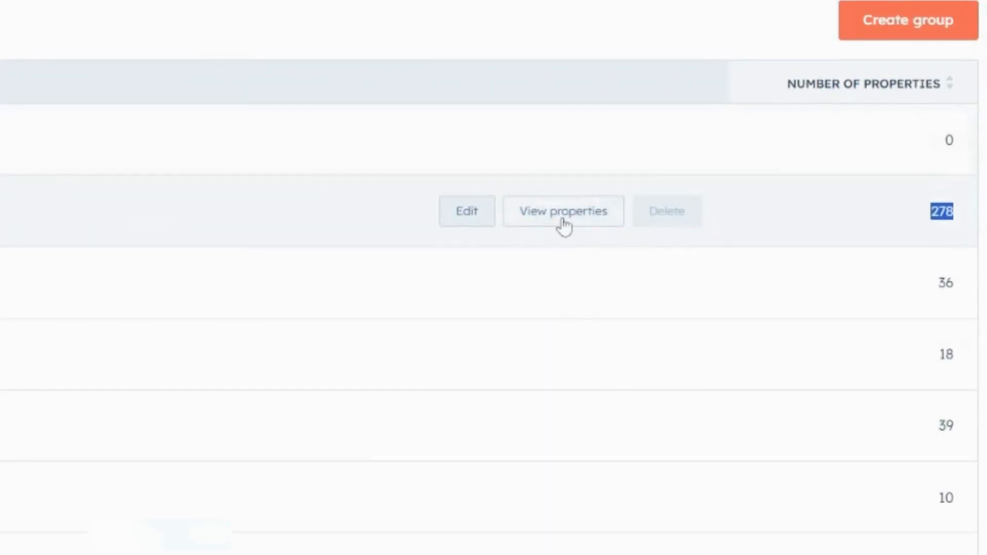
{"action": "left_click", "coordinate": [563, 221]}
{"action": "scroll", "coordinate": [363, 243], "scroll_direction": "down", "scroll_amount": 1}
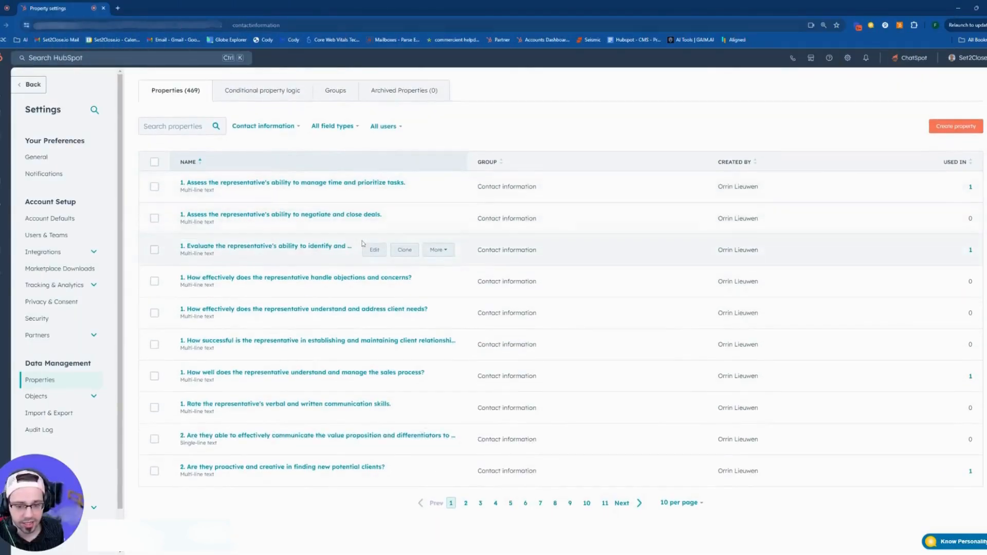
{"action": "scroll", "coordinate": [463, 318], "scroll_direction": "up", "scroll_amount": 2}
{"action": "scroll", "coordinate": [591, 462], "scroll_direction": "down", "scroll_amount": 2}
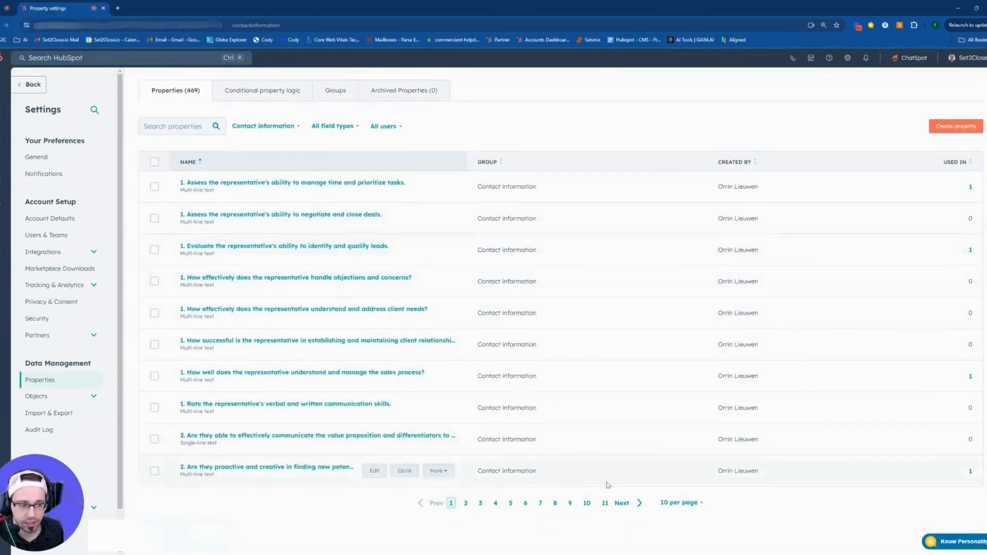
{"action": "scroll", "coordinate": [679, 104], "scroll_direction": "up", "scroll_amount": 2}
{"action": "scroll", "coordinate": [705, 374], "scroll_direction": "down", "scroll_amount": 2}
{"action": "scroll", "coordinate": [597, 396], "scroll_direction": "up", "scroll_amount": 2}
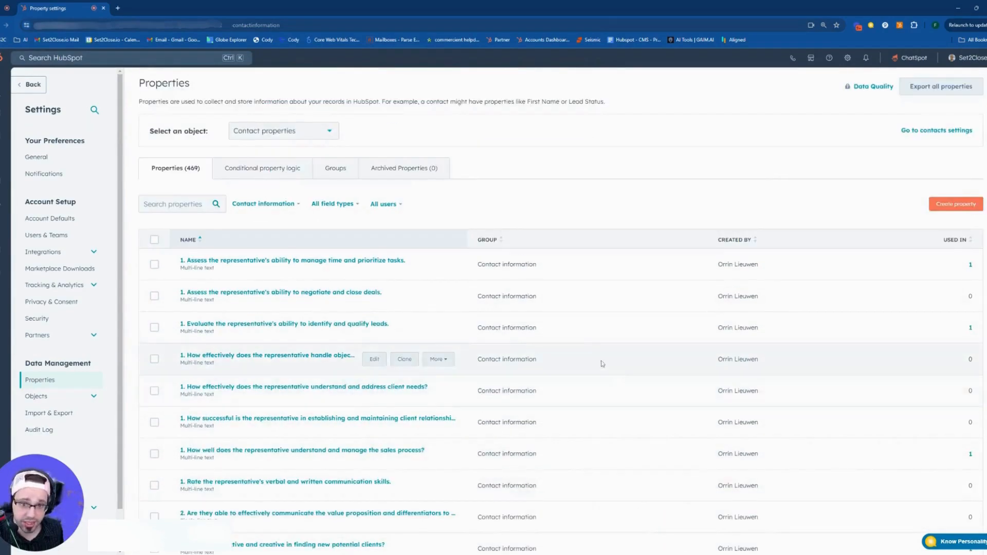
Return to the contact property groups and look over the existing groups
{"action": "left_click", "coordinate": [334, 168]}
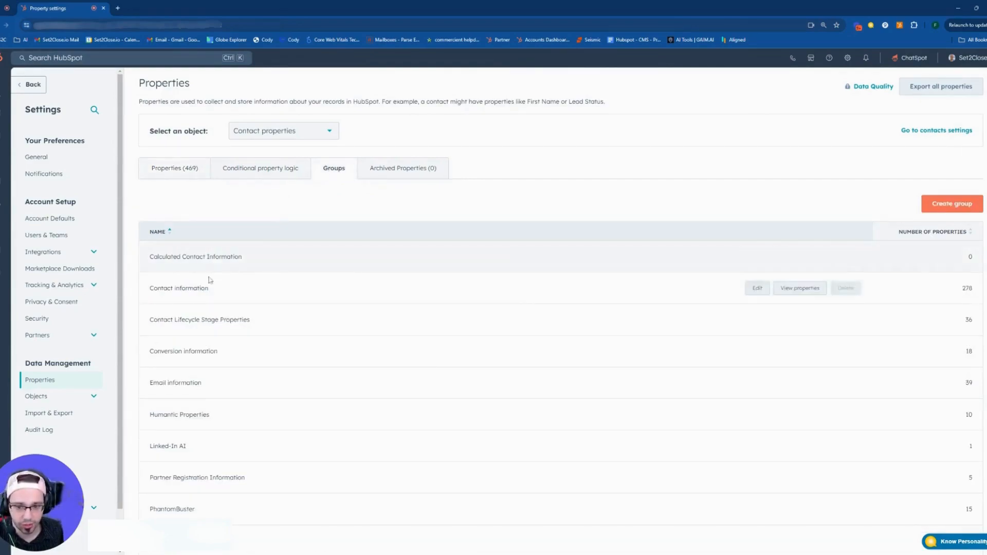
{"action": "scroll", "coordinate": [242, 463], "scroll_direction": "down", "scroll_amount": 2}
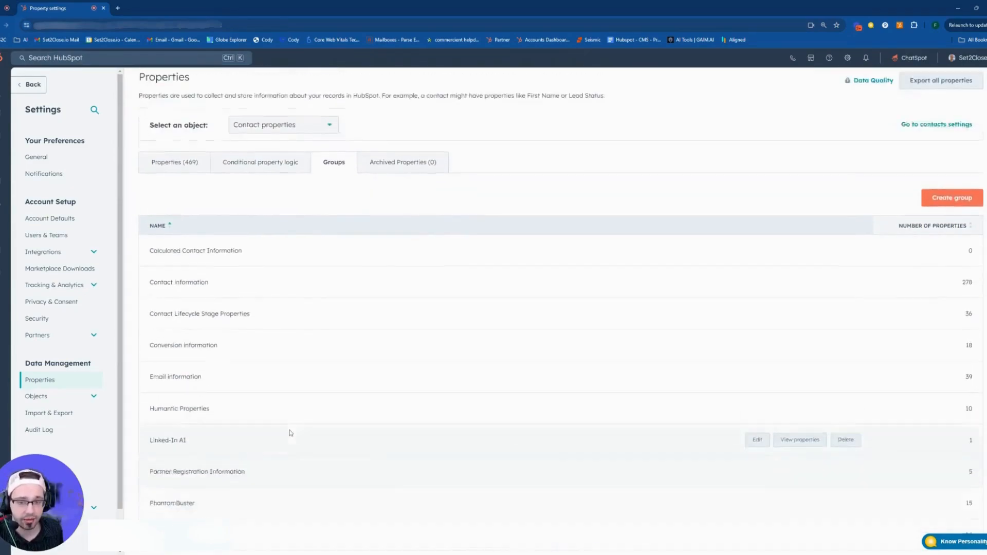
{"action": "scroll", "coordinate": [302, 375], "scroll_direction": "up", "scroll_amount": 1}
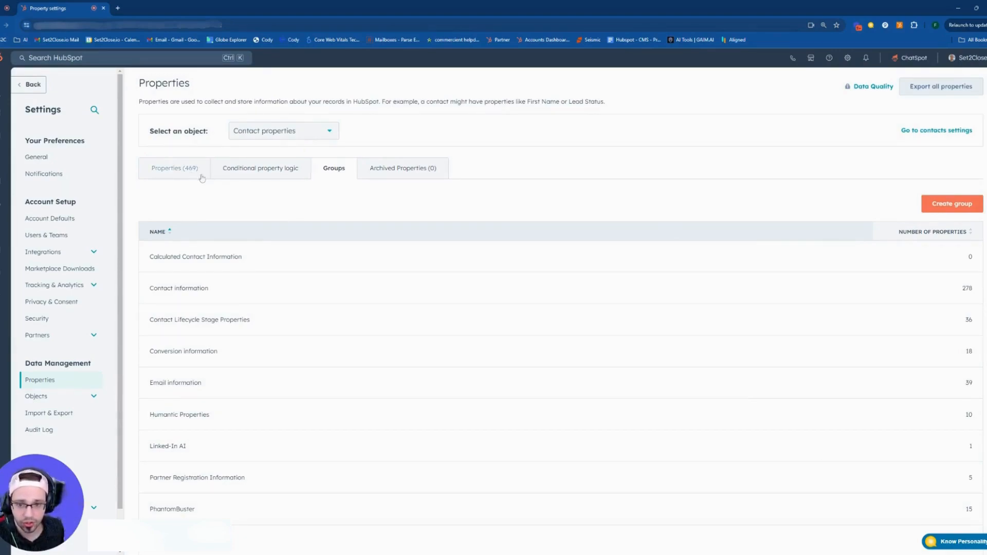
List all contact properties across every group and browse the first six pages
{"action": "left_click", "coordinate": [185, 173]}
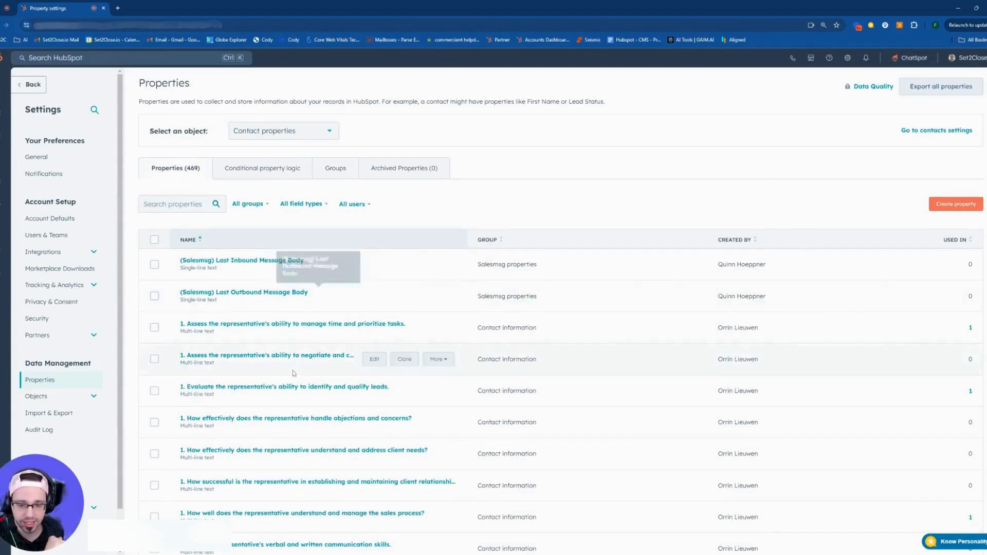
{"action": "scroll", "coordinate": [477, 360], "scroll_direction": "down", "scroll_amount": 2}
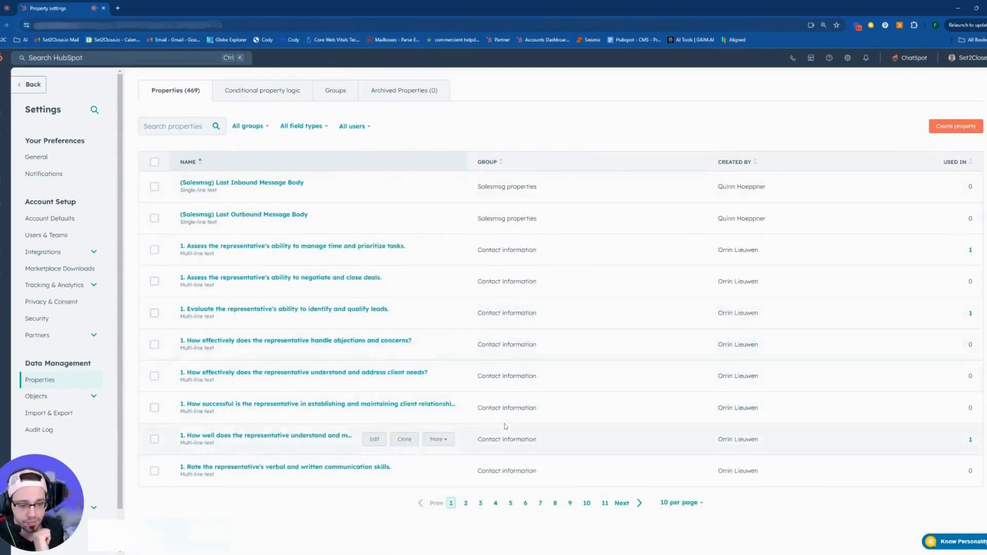
{"action": "left_click", "coordinate": [467, 503]}
{"action": "left_click", "coordinate": [480, 503]}
{"action": "left_click", "coordinate": [495, 503]}
{"action": "left_click", "coordinate": [509, 503]}
{"action": "left_click", "coordinate": [524, 505]}
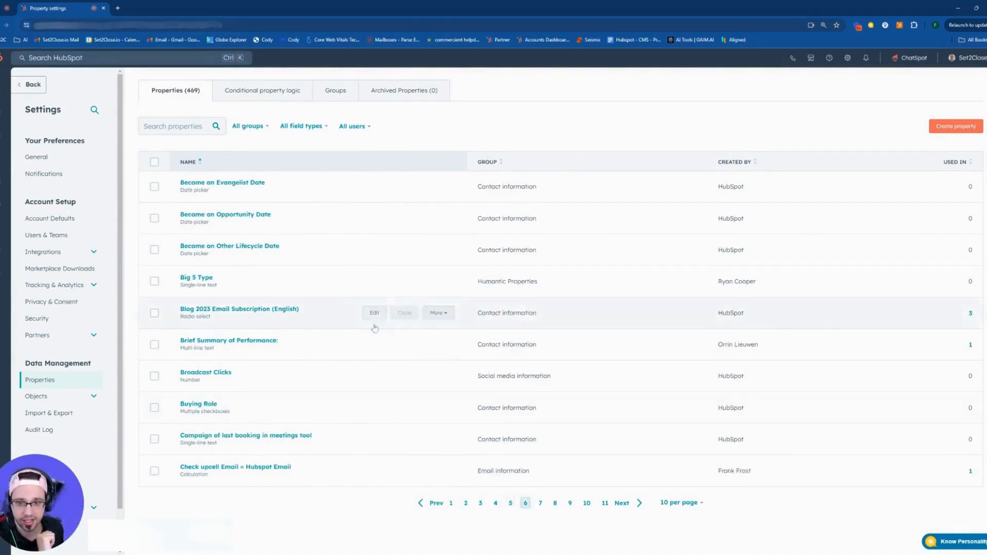
Search the contact properties for "pipeline" and look through all four pages of matches
{"action": "left_click", "coordinate": [173, 127]}
{"action": "type", "text": "pipeline"}
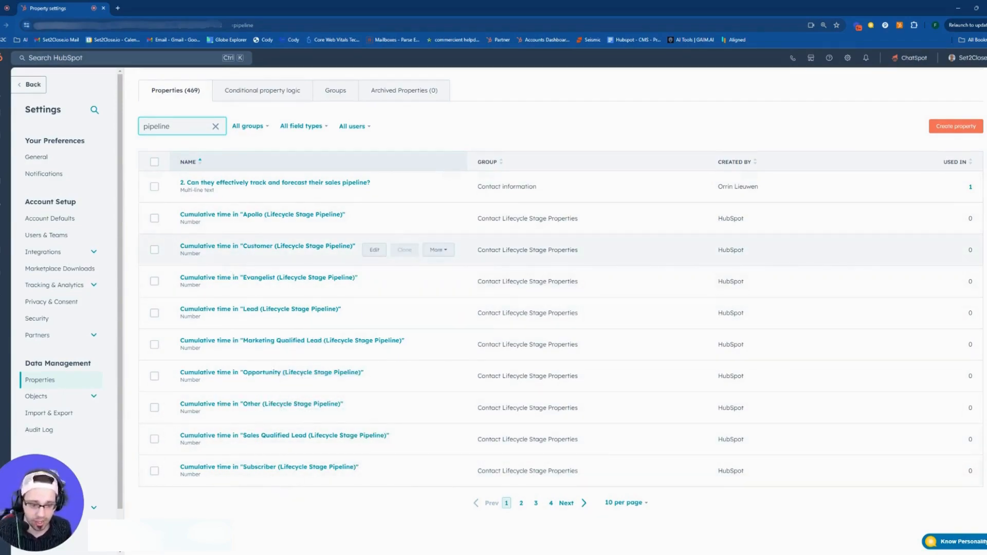
{"action": "left_click", "coordinate": [521, 503]}
{"action": "left_click", "coordinate": [536, 503]}
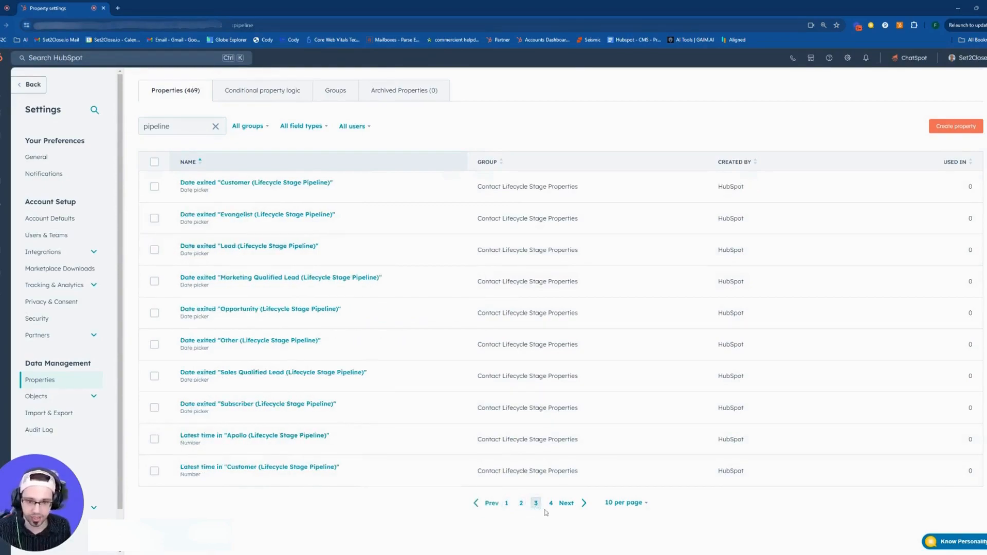
{"action": "left_click", "coordinate": [550, 503]}
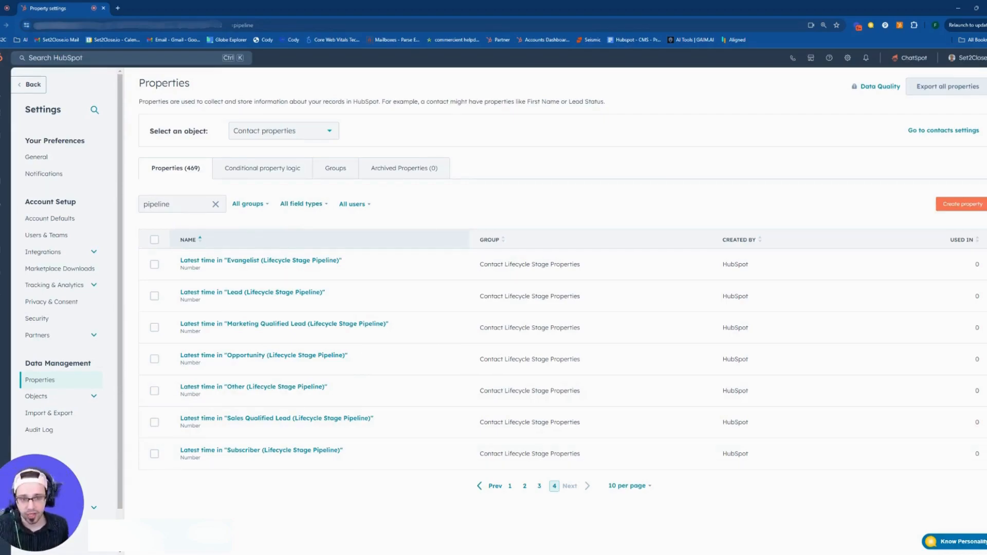
Create a new contact property group named "Lead Capture Form" and save it
{"action": "left_click", "coordinate": [342, 168]}
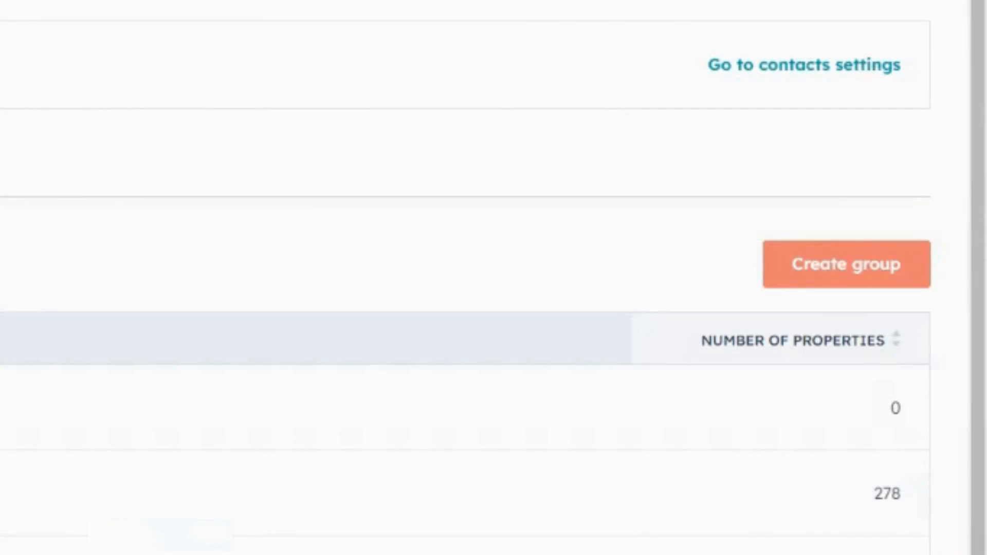
{"action": "left_click", "coordinate": [838, 278]}
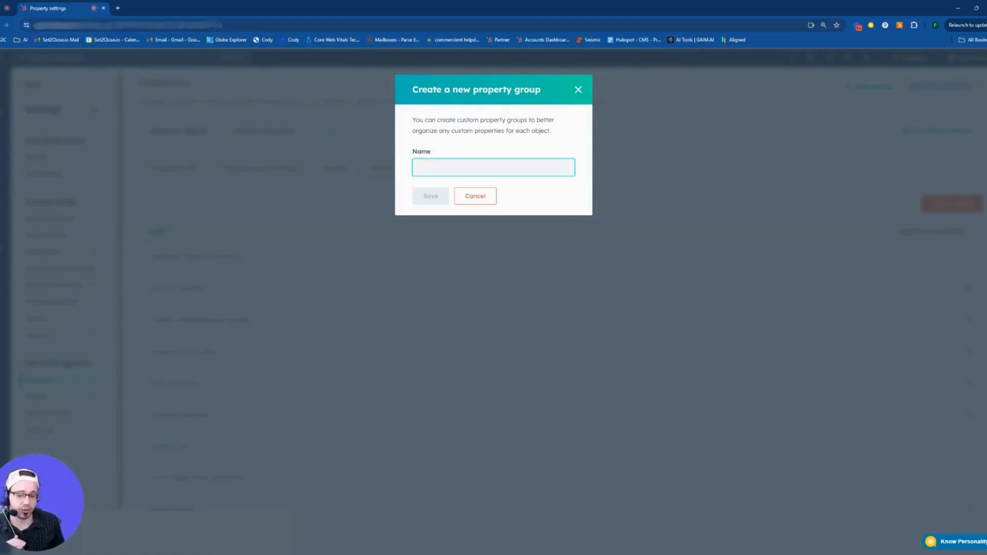
{"action": "type", "text": "LEad Capture Form"}
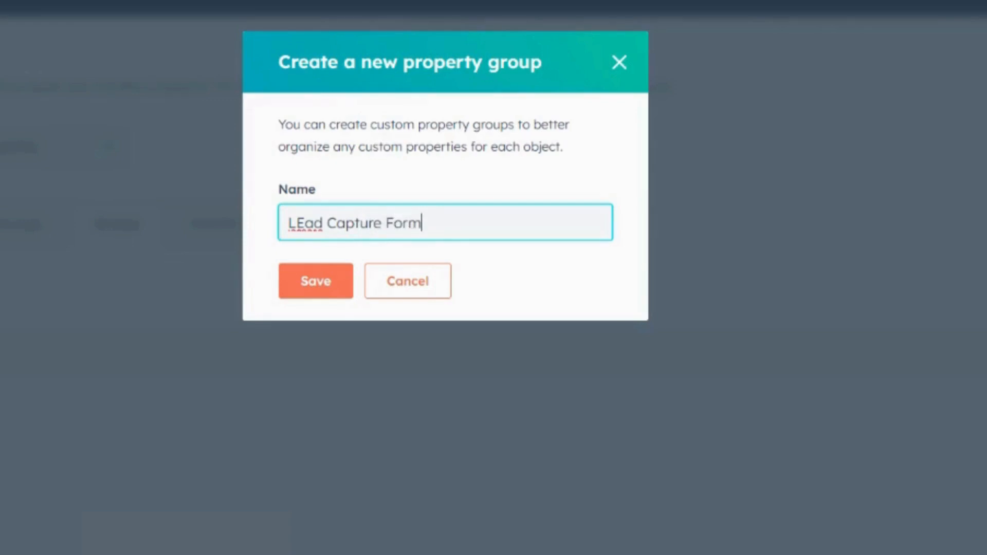
{"action": "key", "text": "Left"}
{"action": "key", "text": "Left"}
{"action": "key", "text": "Left"}
{"action": "key", "text": "Left"}
{"action": "key", "text": "Left"}
{"action": "key", "text": "Left"}
{"action": "key", "text": "Left"}
{"action": "key", "text": "Left"}
{"action": "key", "text": "Left"}
{"action": "key", "text": "Left"}
{"action": "key", "text": "Left"}
{"action": "key", "text": "Left"}
{"action": "key", "text": "Left"}
{"action": "key", "text": "Left"}
{"action": "key", "text": "Left"}
{"action": "key", "text": "BackSpace"}
{"action": "type", "text": "E"}
{"action": "key", "text": "BackSpace"}
{"action": "type", "text": "e"}
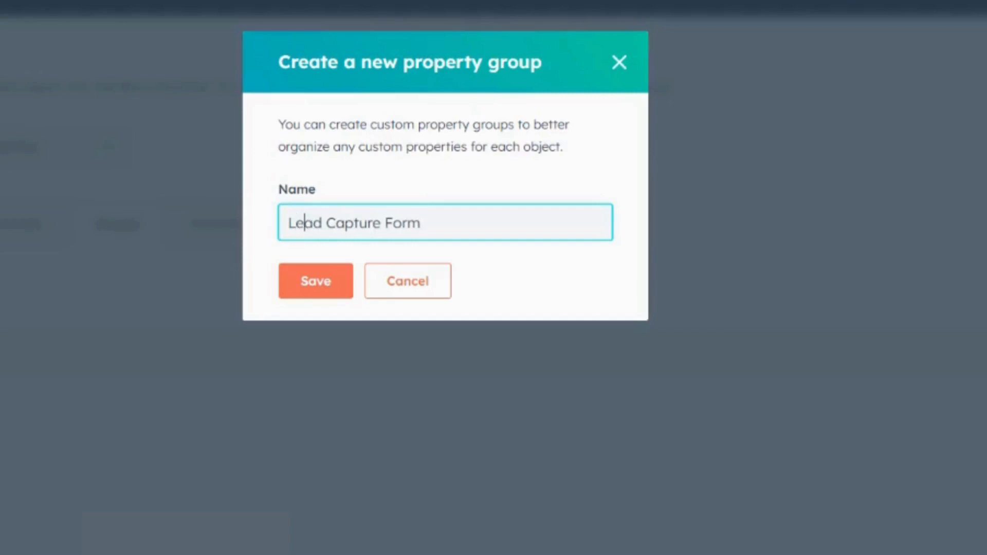
{"action": "key", "text": "End"}
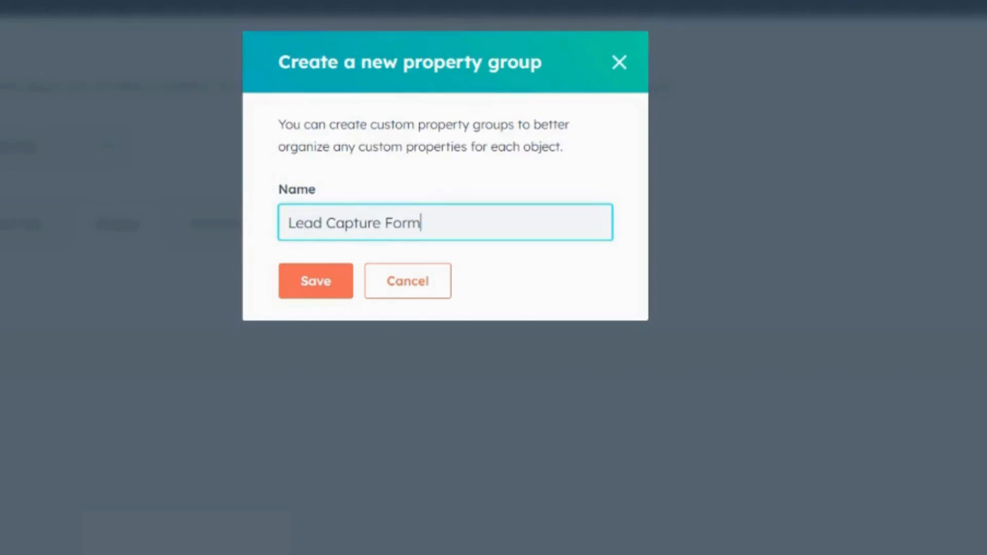
{"action": "left_click", "coordinate": [315, 288]}
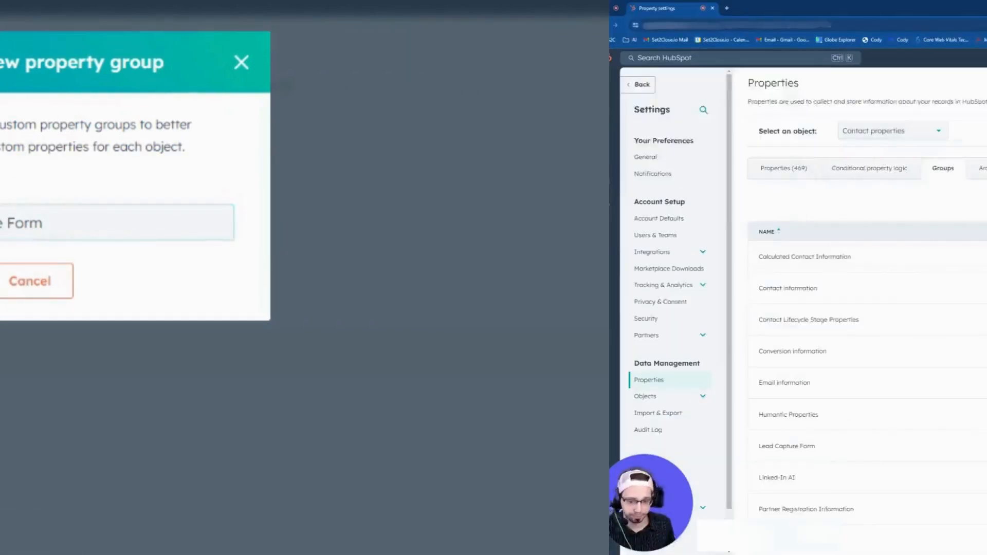
Find the Lead Capture Form group and show its properties
{"action": "scroll", "coordinate": [489, 280], "scroll_direction": "down", "scroll_amount": 1}
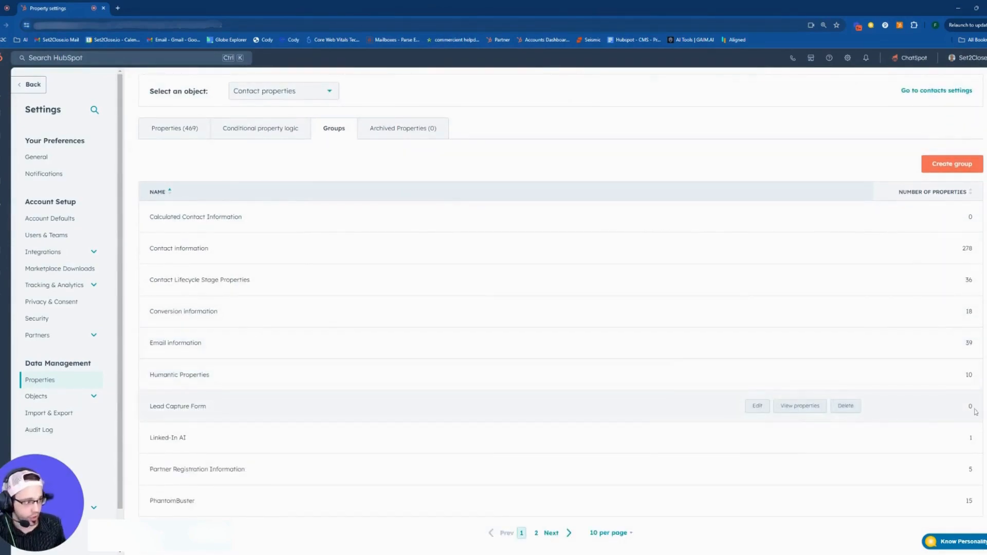
{"action": "left_click_drag", "start_coordinate": [975, 410], "coordinate": [966, 409]}
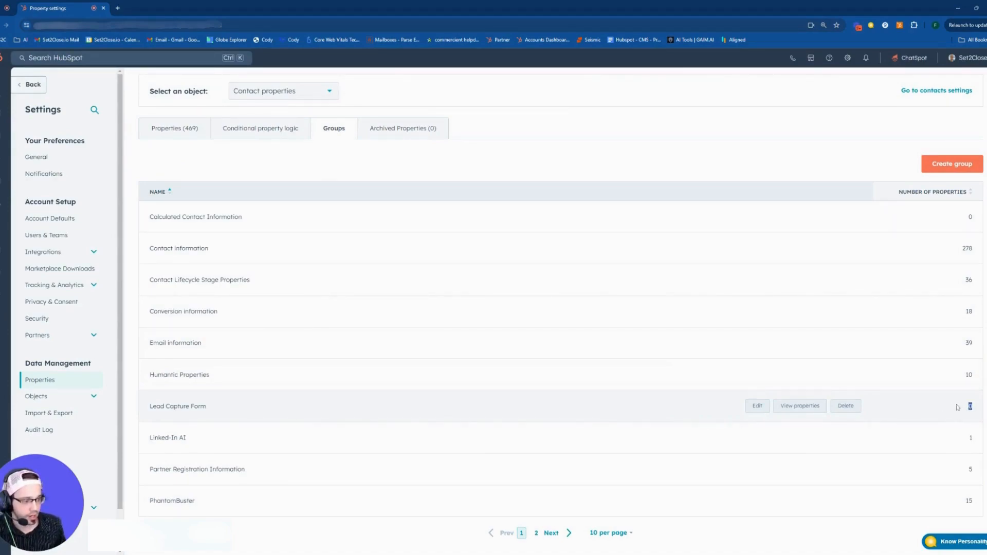
{"action": "left_click", "coordinate": [799, 411]}
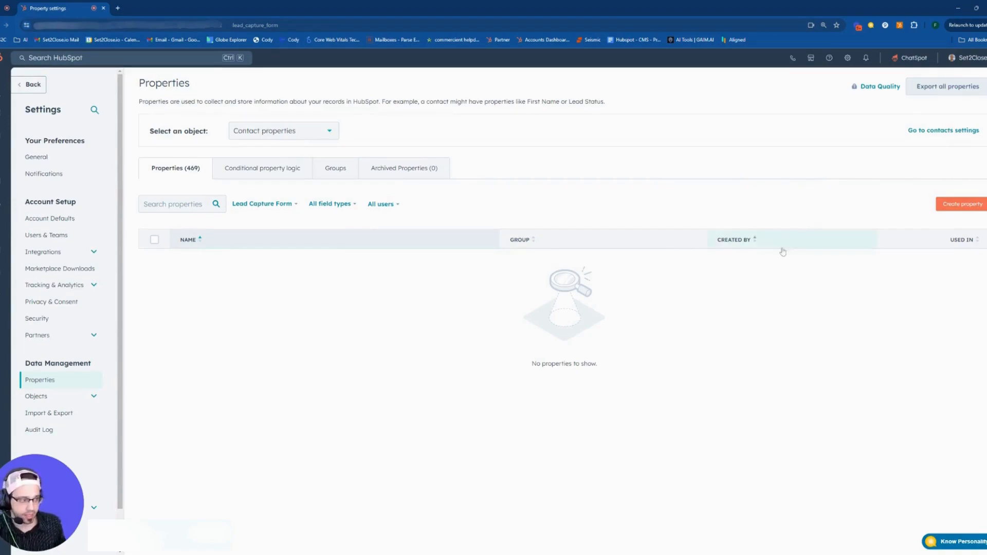
Start creating a contact property and assign it to the Lead Capture Form group
{"action": "left_click", "coordinate": [962, 204]}
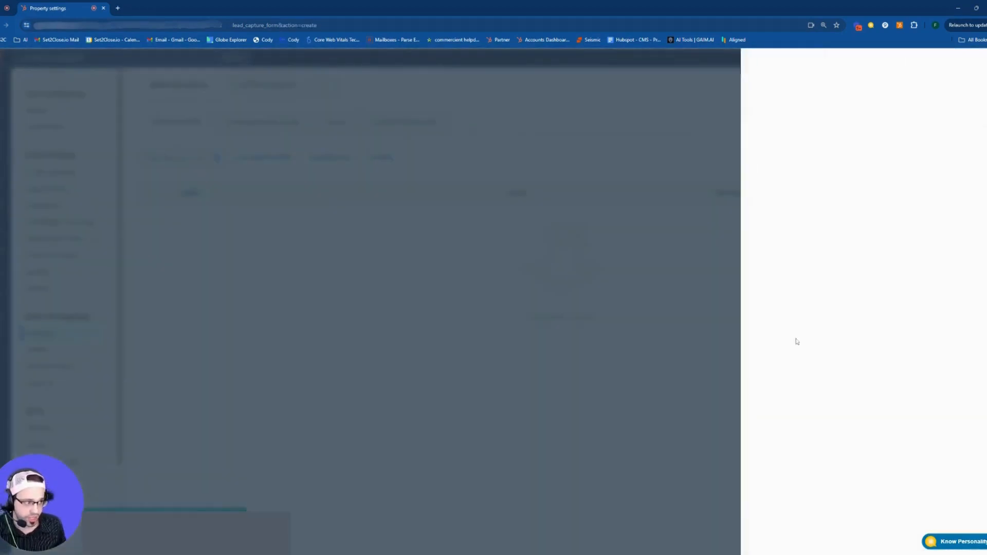
{"action": "left_click", "coordinate": [812, 179]}
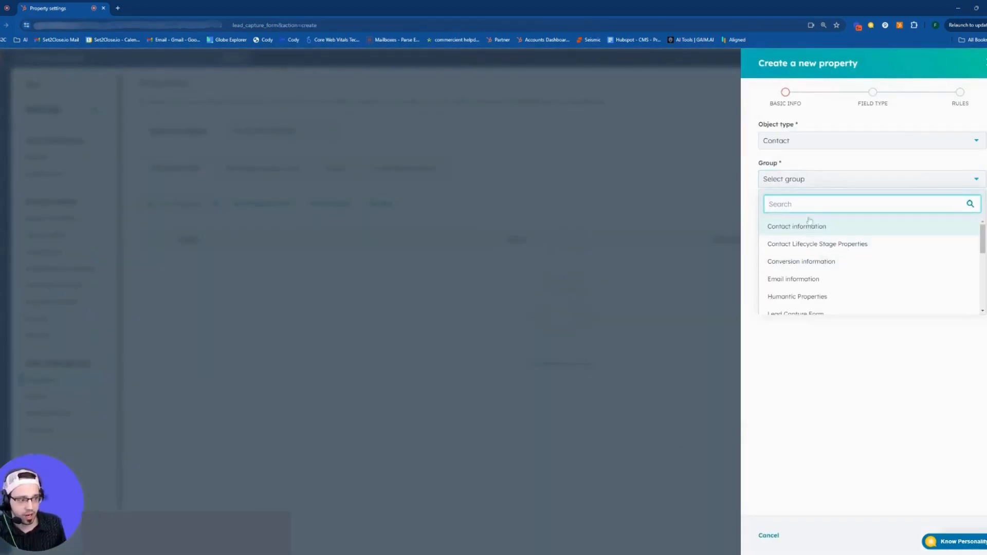
{"action": "type", "text": "LEAD"}
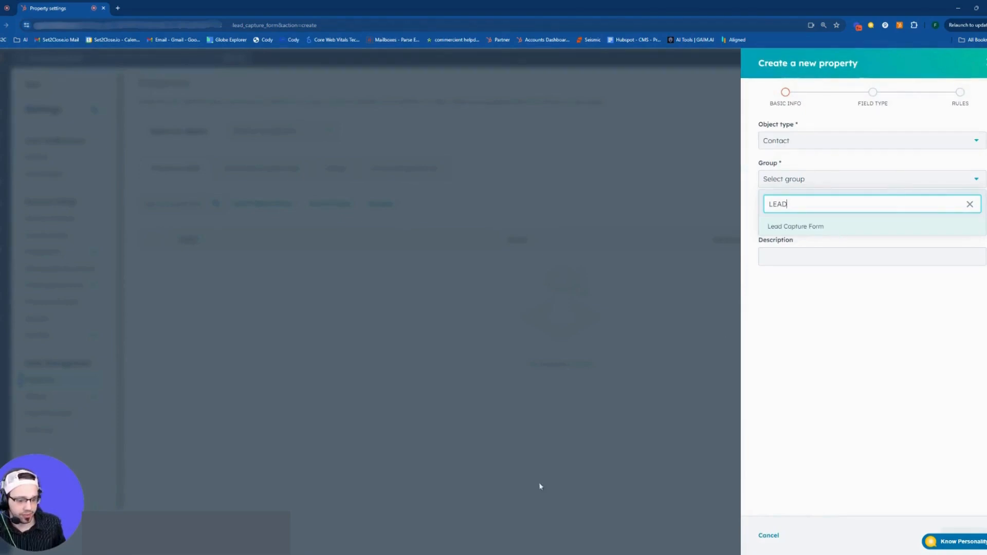
{"action": "left_click", "coordinate": [789, 229]}
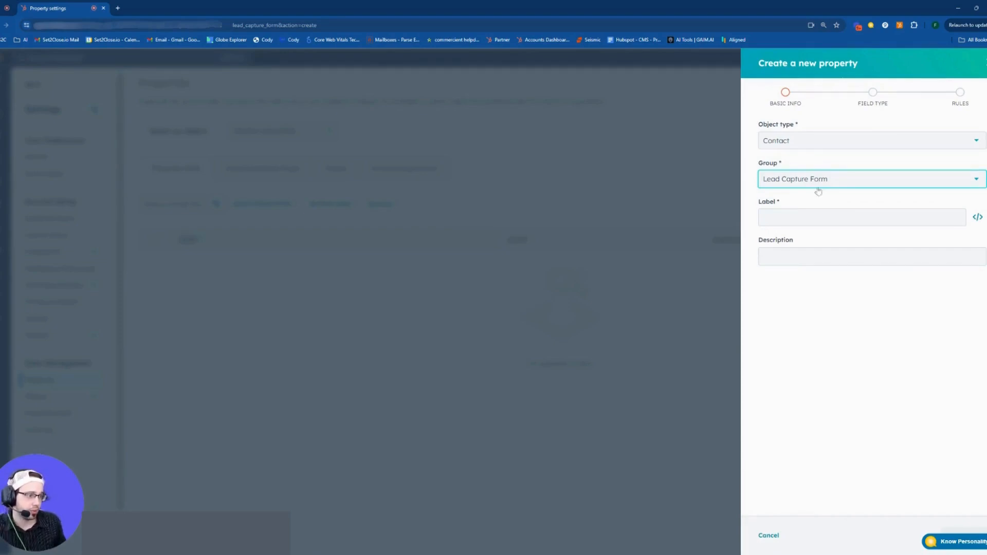
Label the new property "What issues are you facing ?"
{"action": "left_click", "coordinate": [783, 217]}
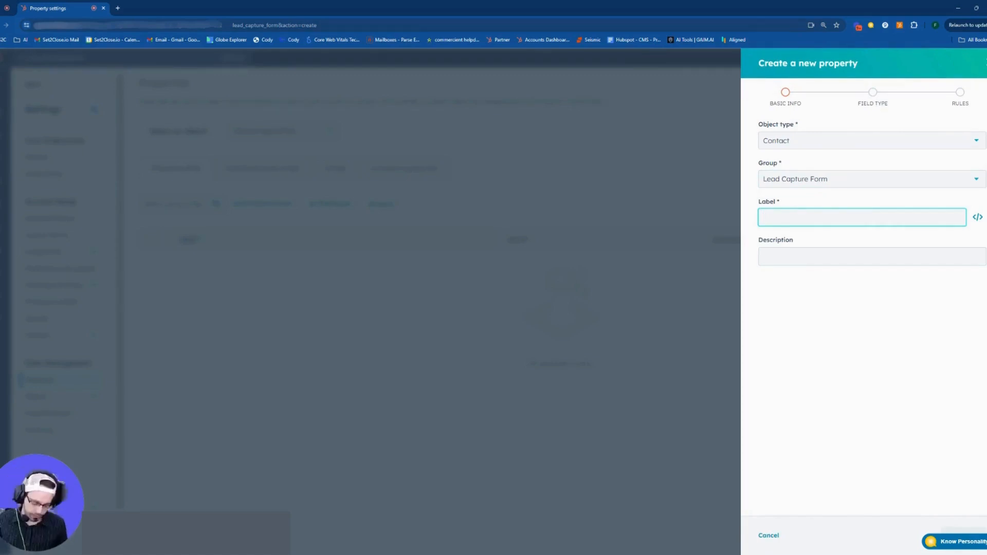
{"action": "type", "text": "What Issu"}
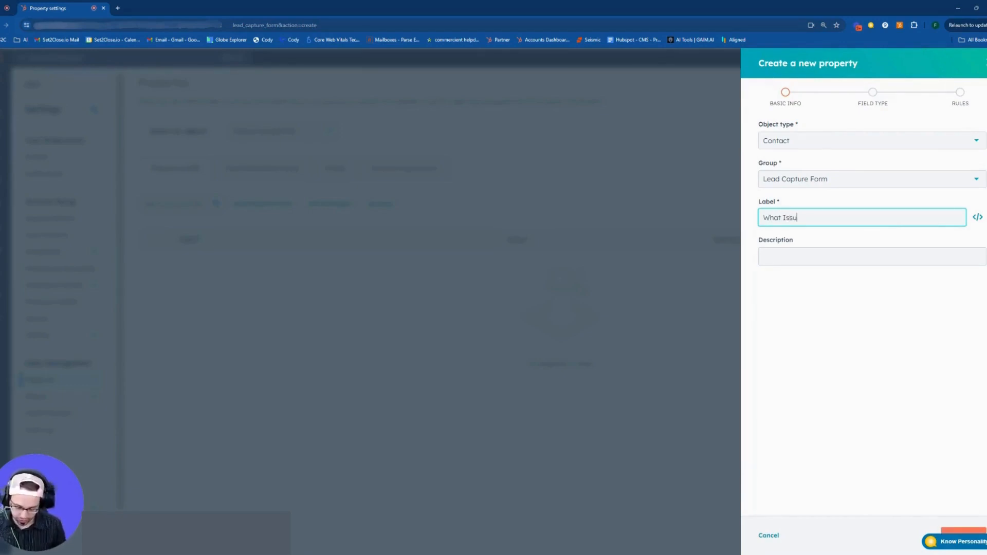
{"action": "type", "text": "es Are you facing "}
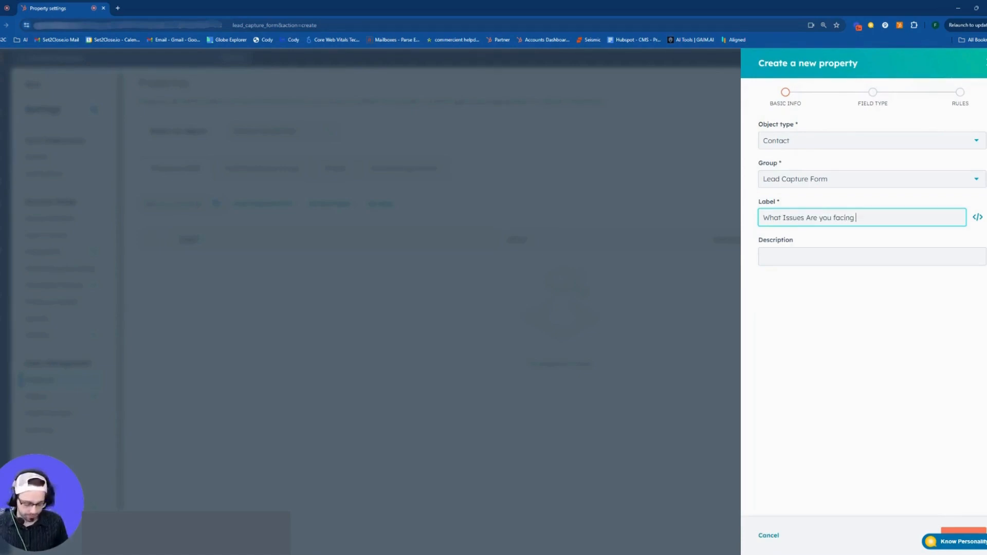
{"action": "type", "text": "?"}
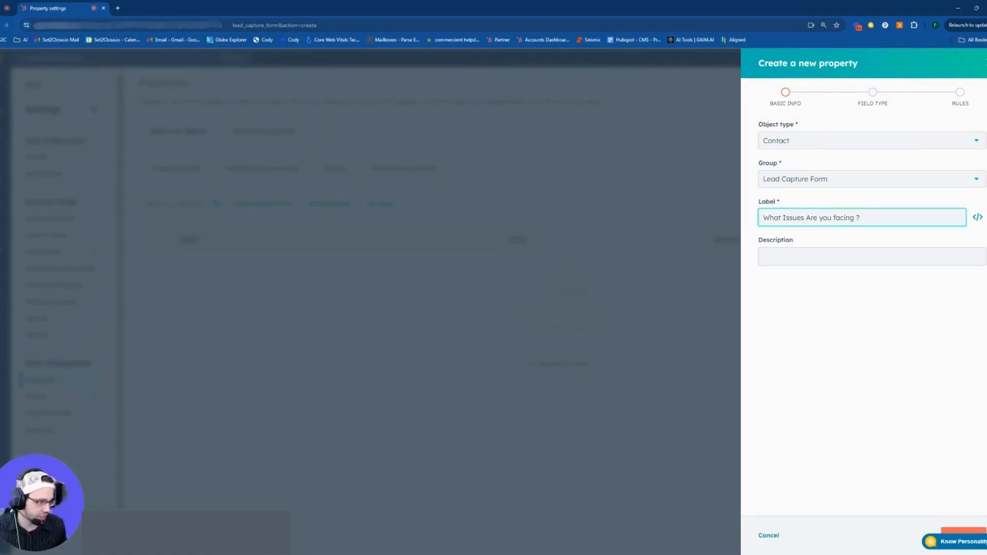
{"action": "key", "text": "BackSpace"}
{"action": "type", "text": "a"}
{"action": "key", "text": "BackSpace"}
{"action": "type", "text": "I"}
{"action": "key", "text": "BackSpace"}
{"action": "type", "text": "i"}
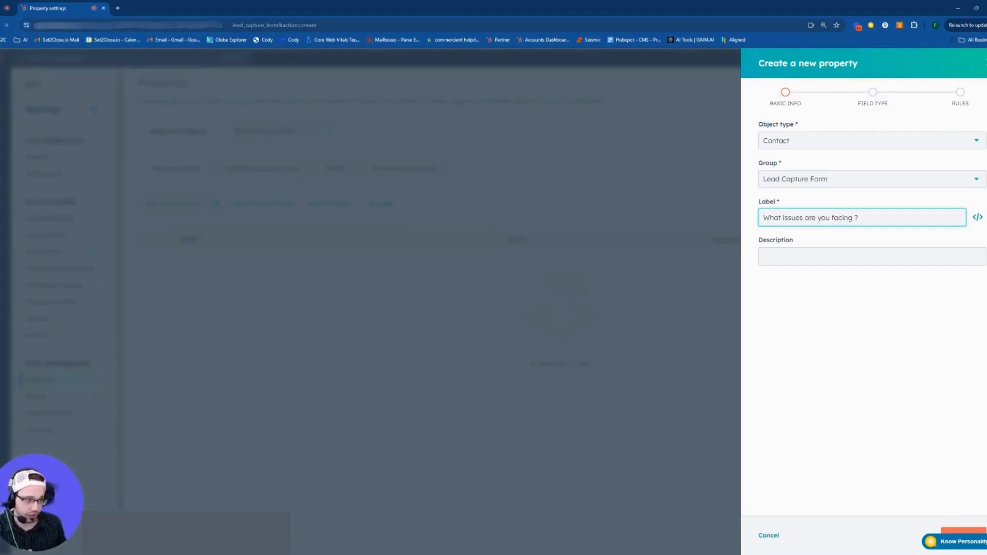
Clear the Know Personality widget that covers the property form's controls
{"action": "key", "text": "ctrl+a"}
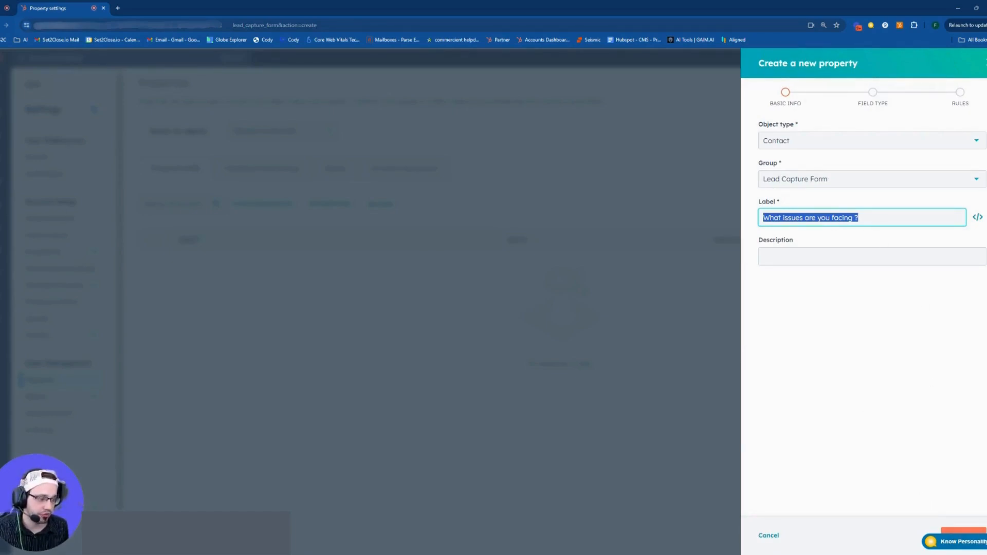
{"action": "left_click", "coordinate": [984, 441]}
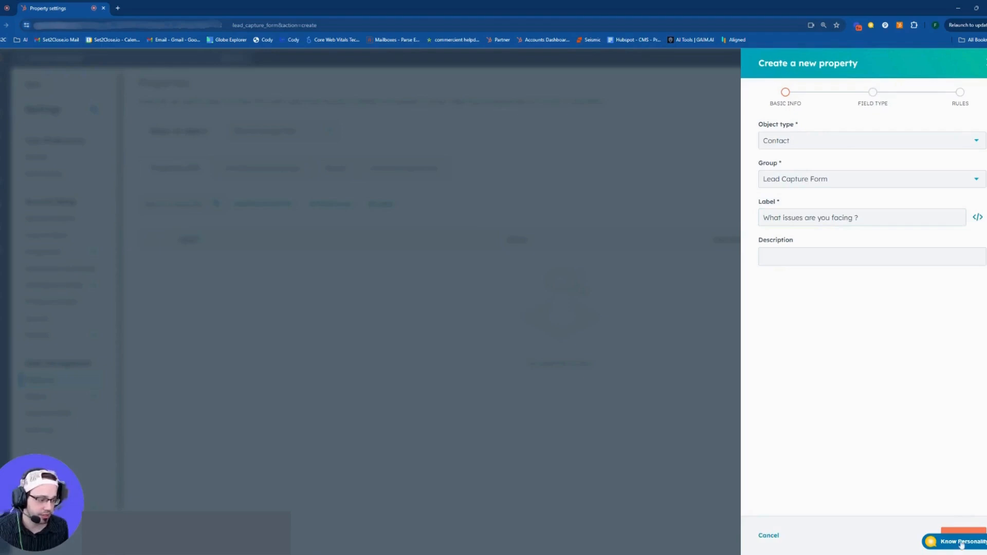
{"action": "left_click", "coordinate": [942, 546]}
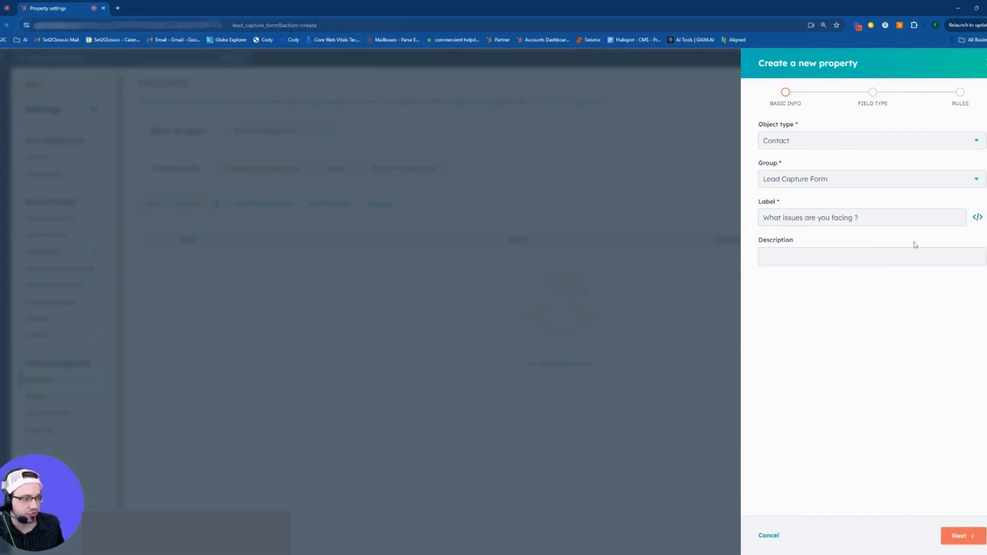
Select the entire label text of the new property
{"action": "triple_click", "coordinate": [881, 217]}
{"action": "left_click", "coordinate": [769, 217]}
{"action": "key", "text": "ctrl+a"}
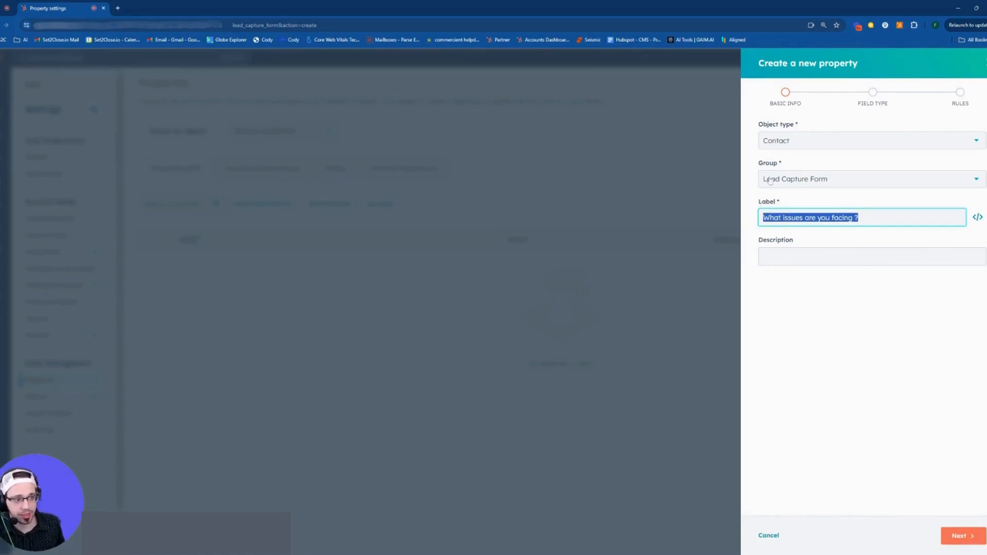